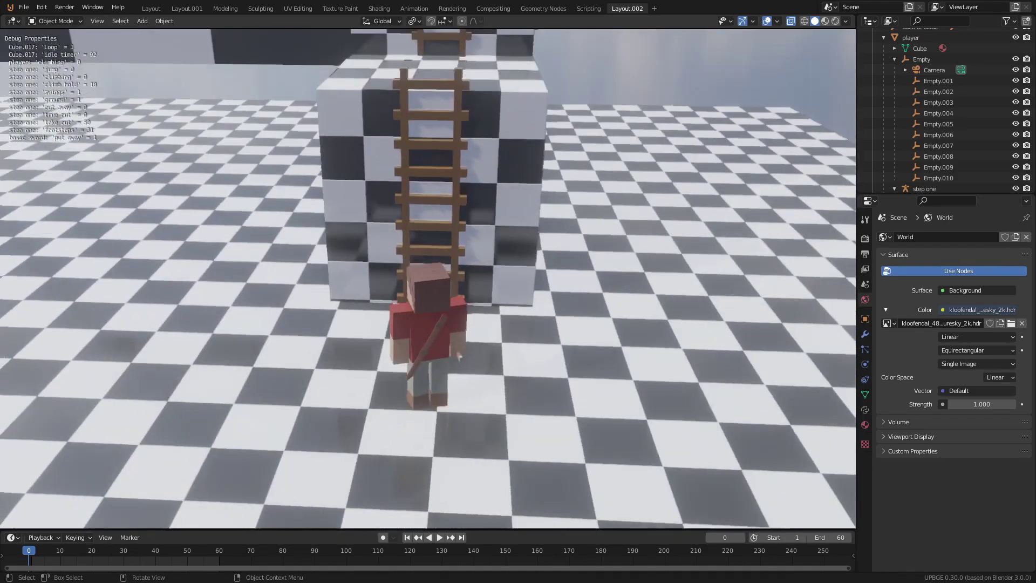
Step: Test the climbing in the running game by walking the player to the ladders and climbing the checkered blocks
key(w)
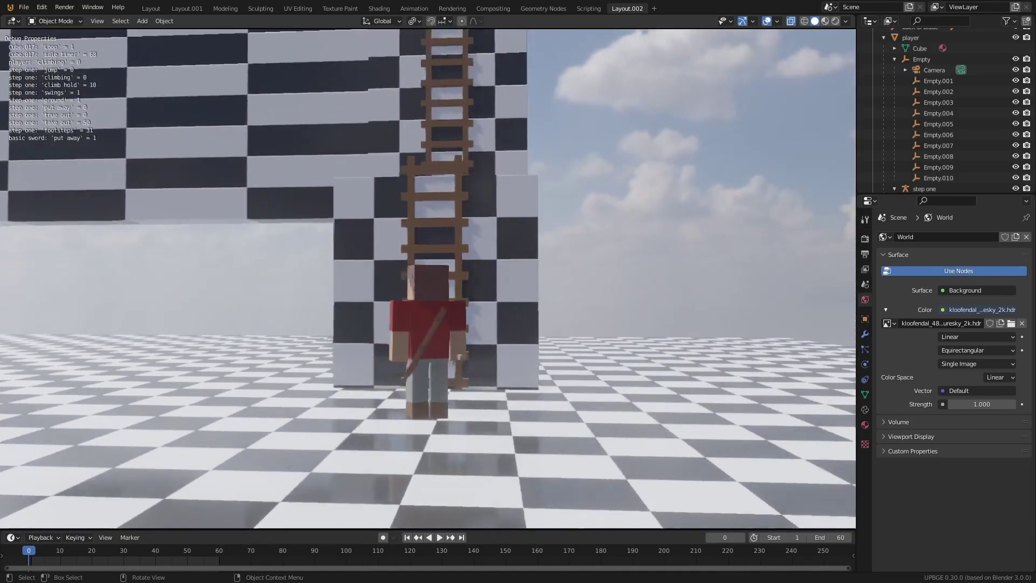
key(d)
key(a)
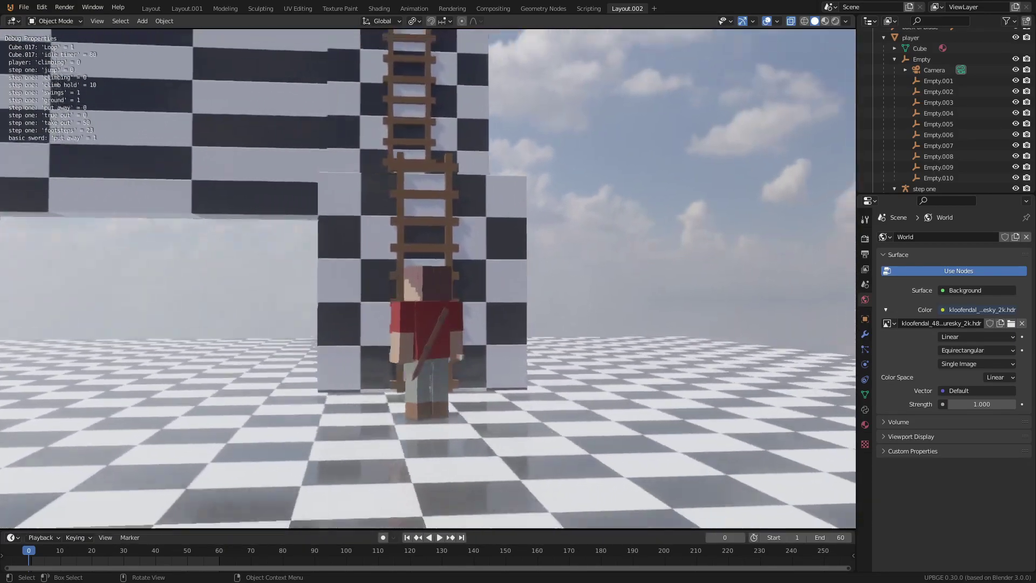
key(w)
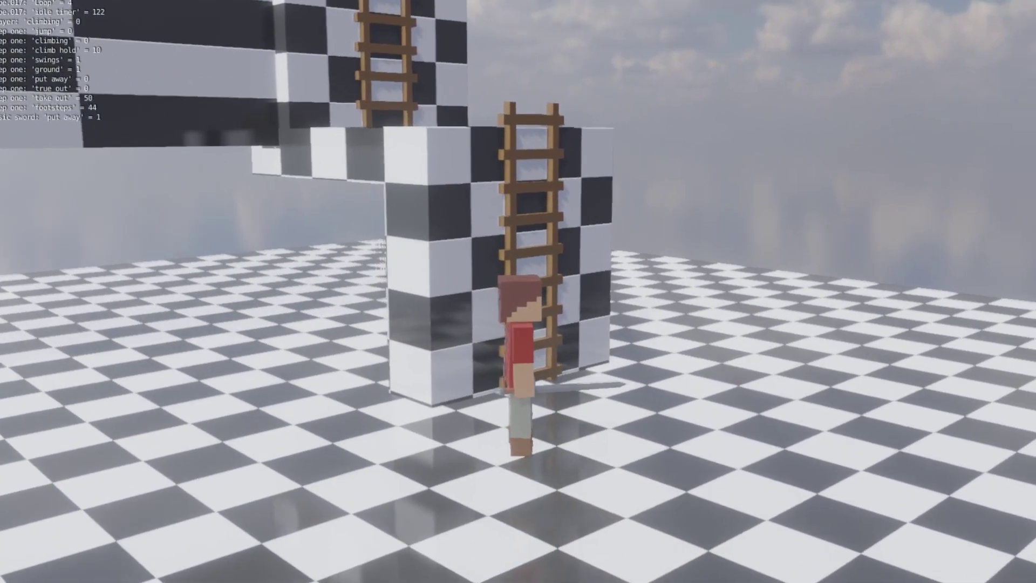
key(w)
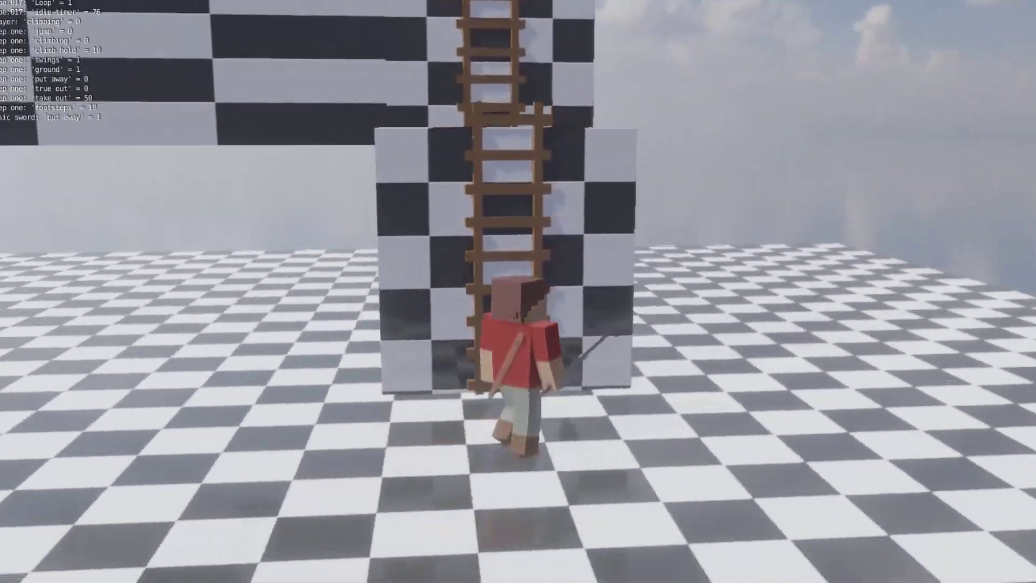
key(w)
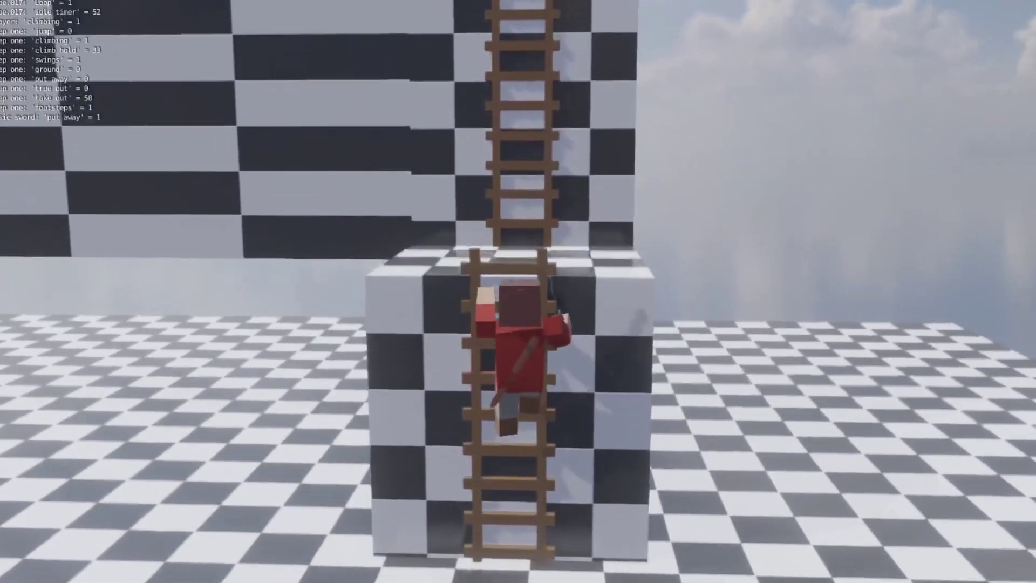
key(w)
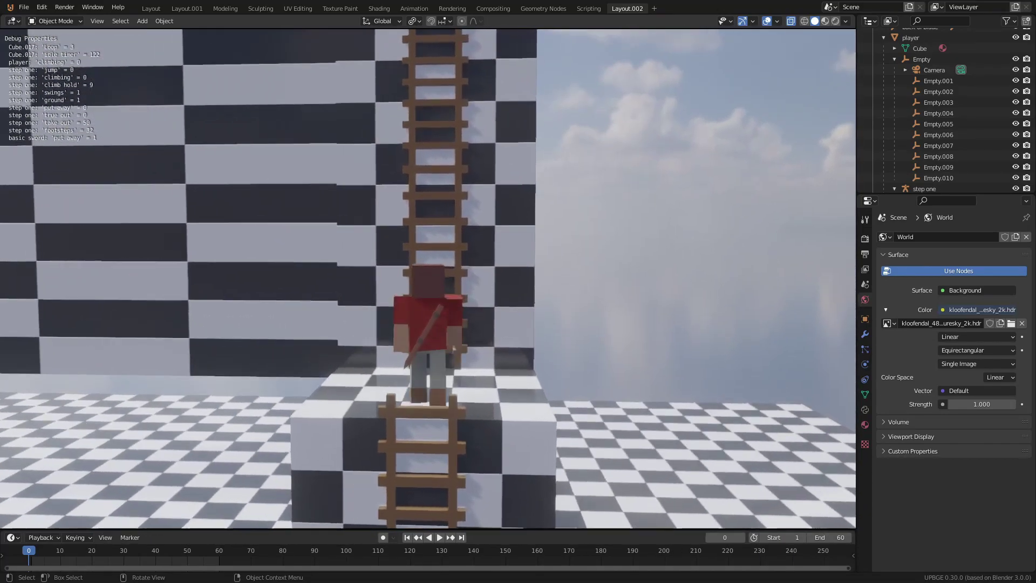
key(w)
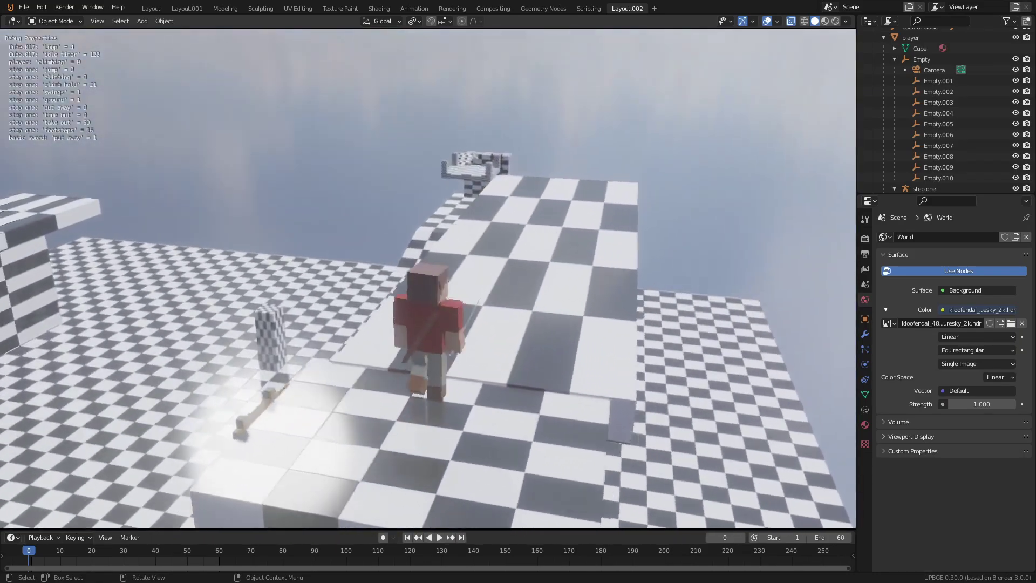
Step: Walk the player across the raised platform and along the ramp towards the goblin
key(w)
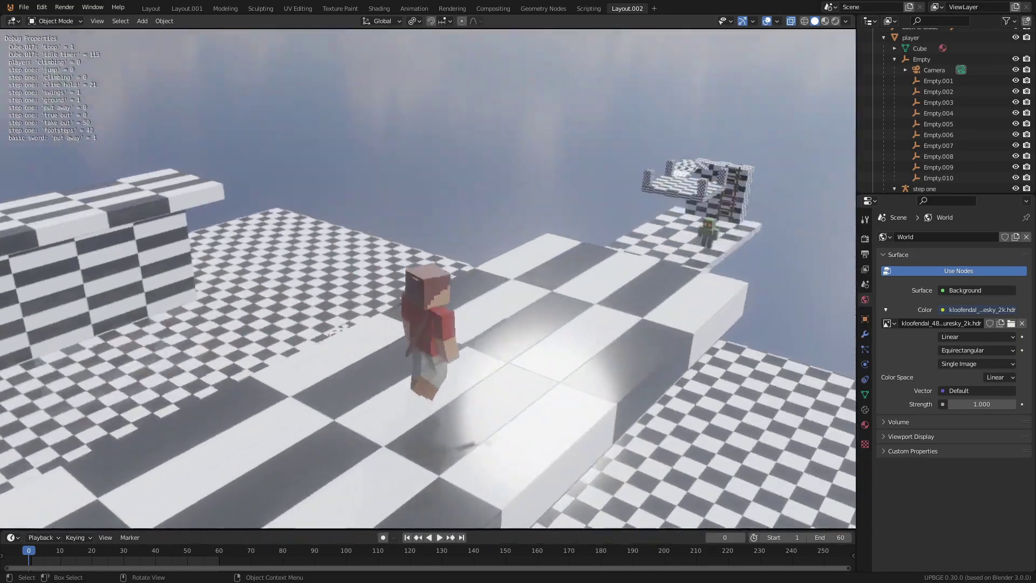
key(w)
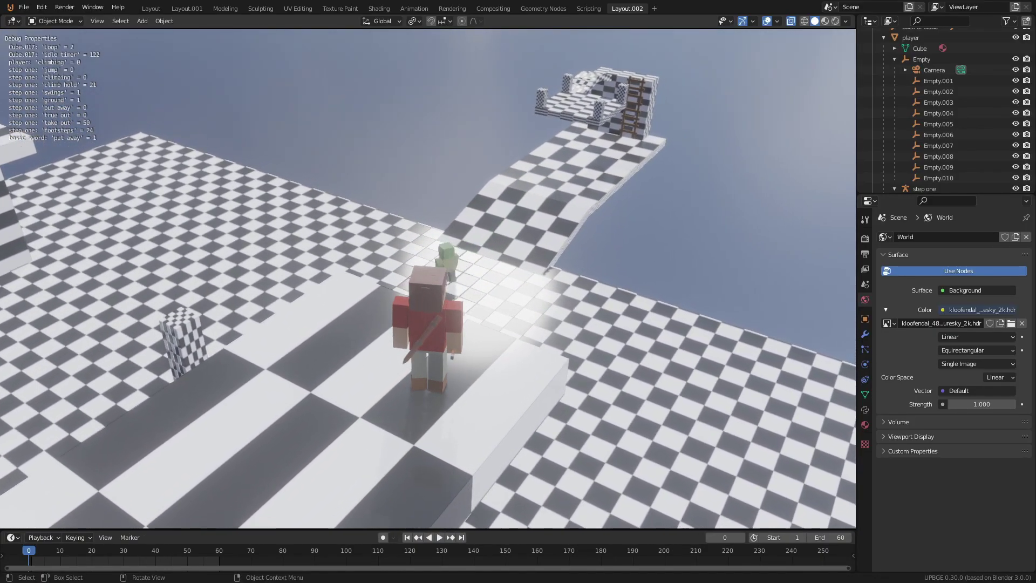
key(w)
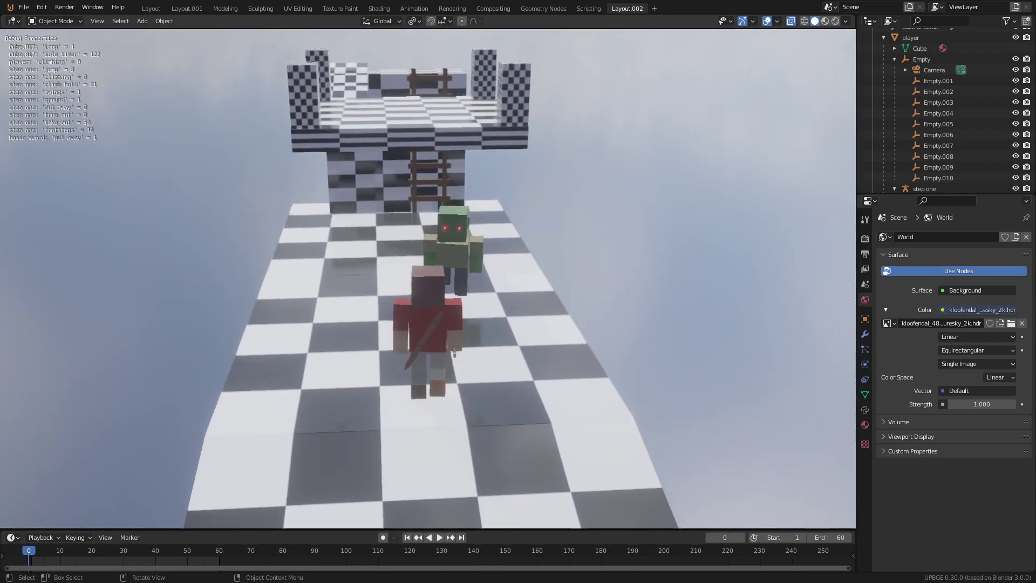
Step: Test the goblin's chase by retreating onto the checkered floor while dodging from side to side
key(s)
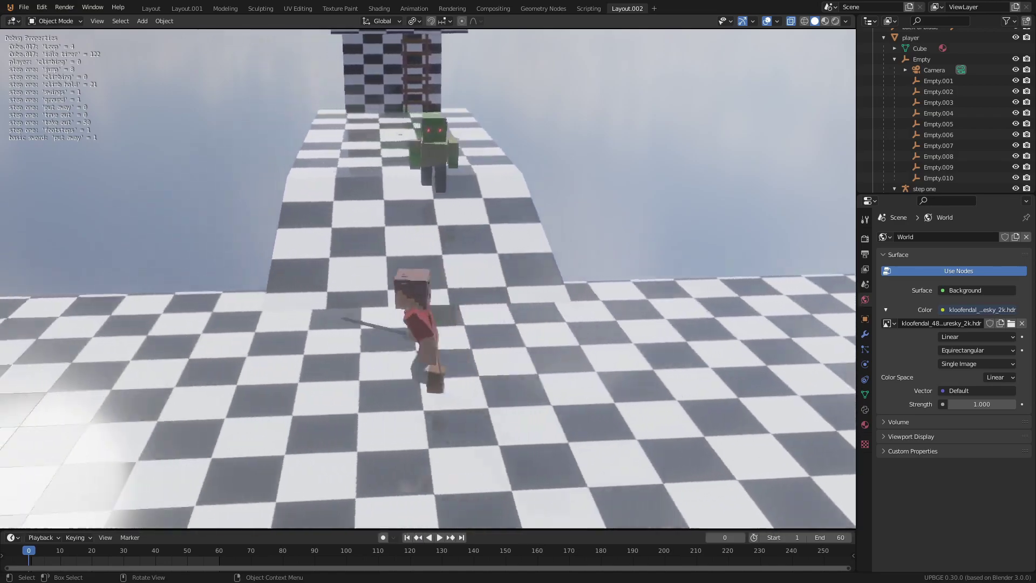
key(a)
key(d)
key(a)
key(d)
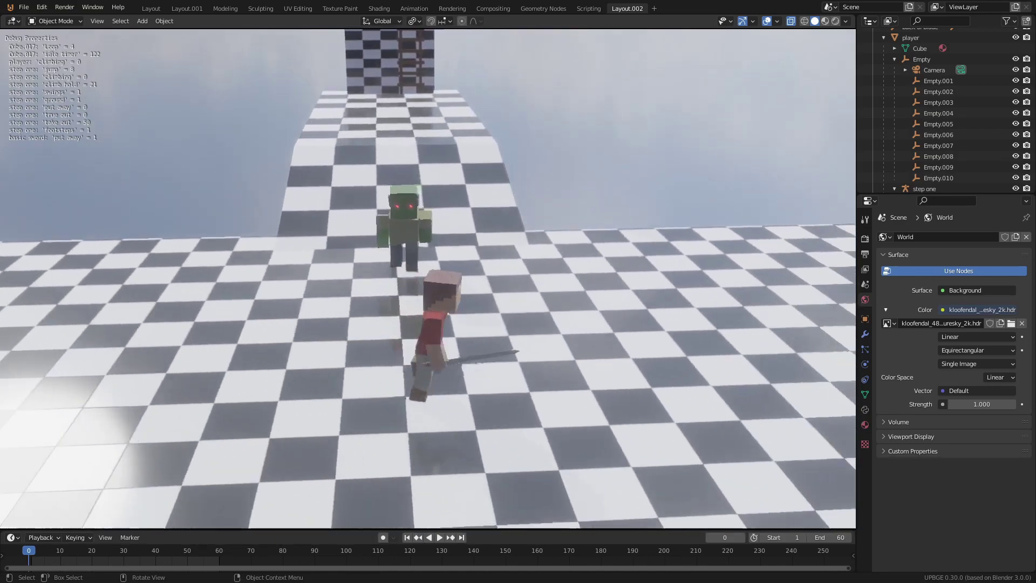
key(a)
key(d)
key(s)
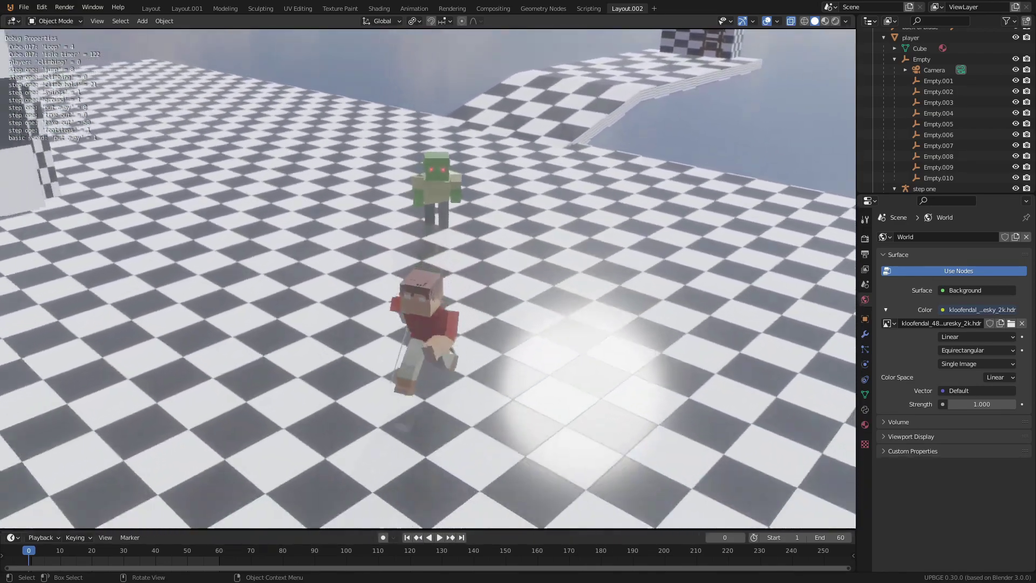
key(w)
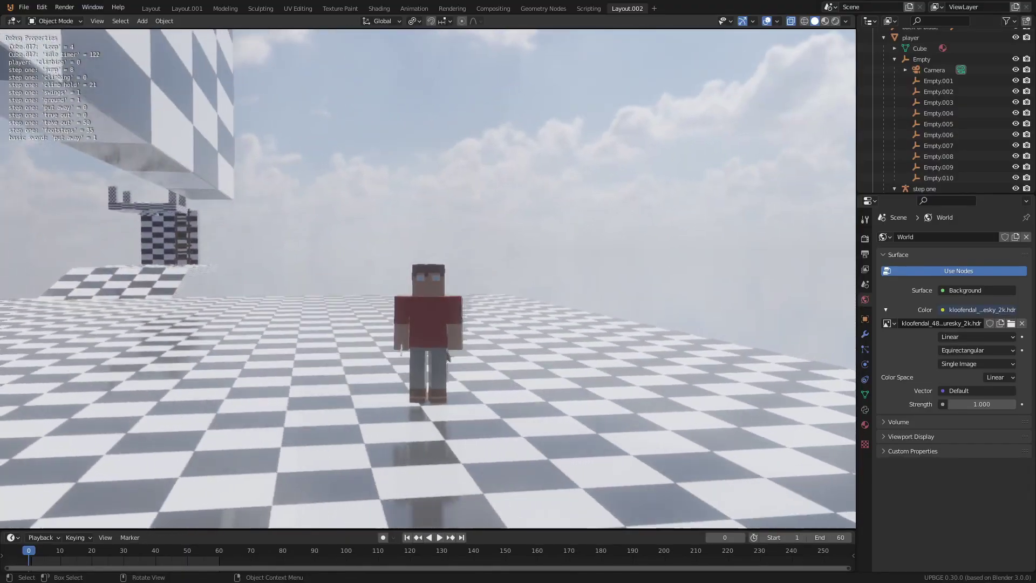
Step: Restart the game and walk the player towards the goblin to test its patrol and idle behaviour
key(Escape)
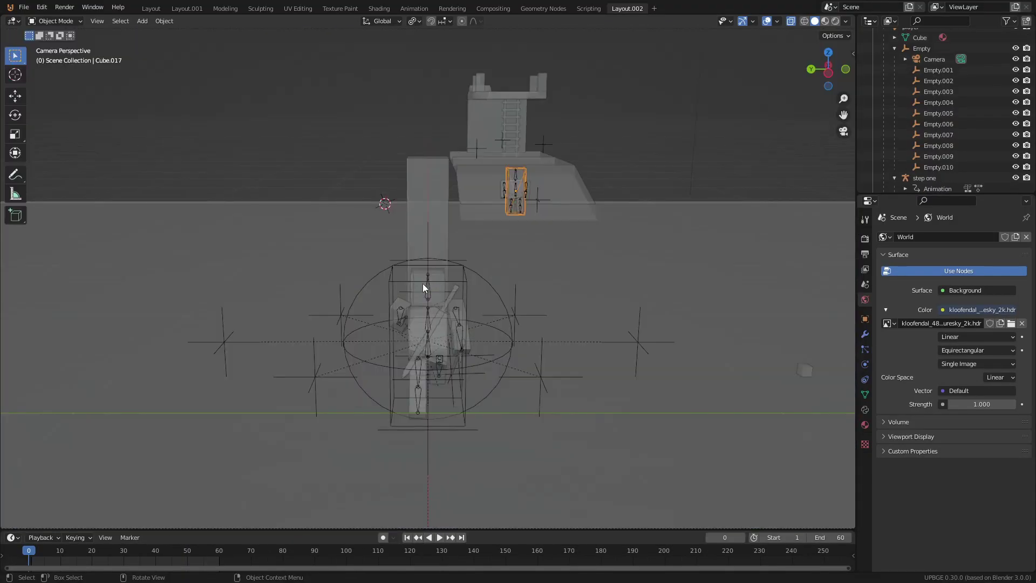
key(p)
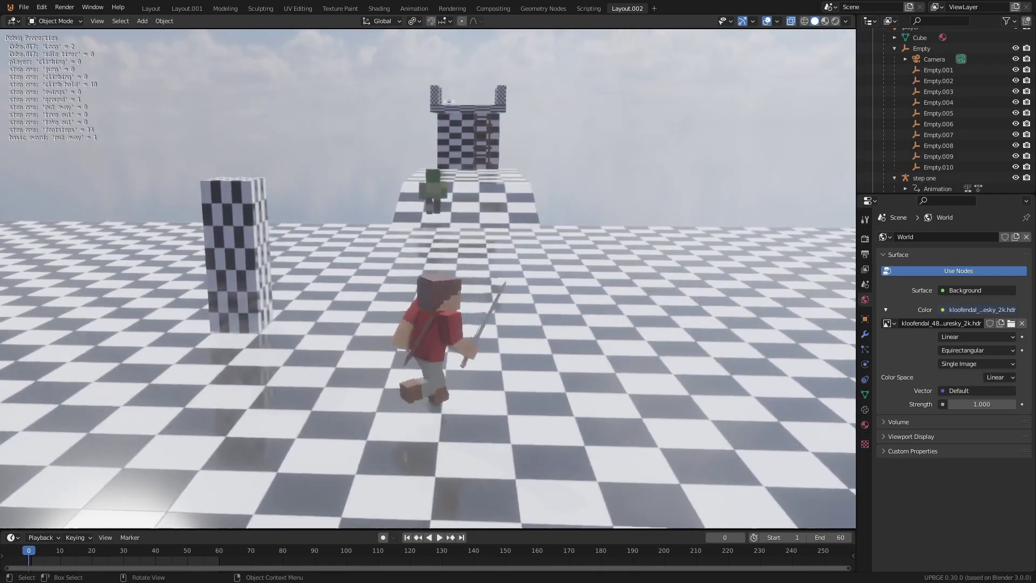
key(w)
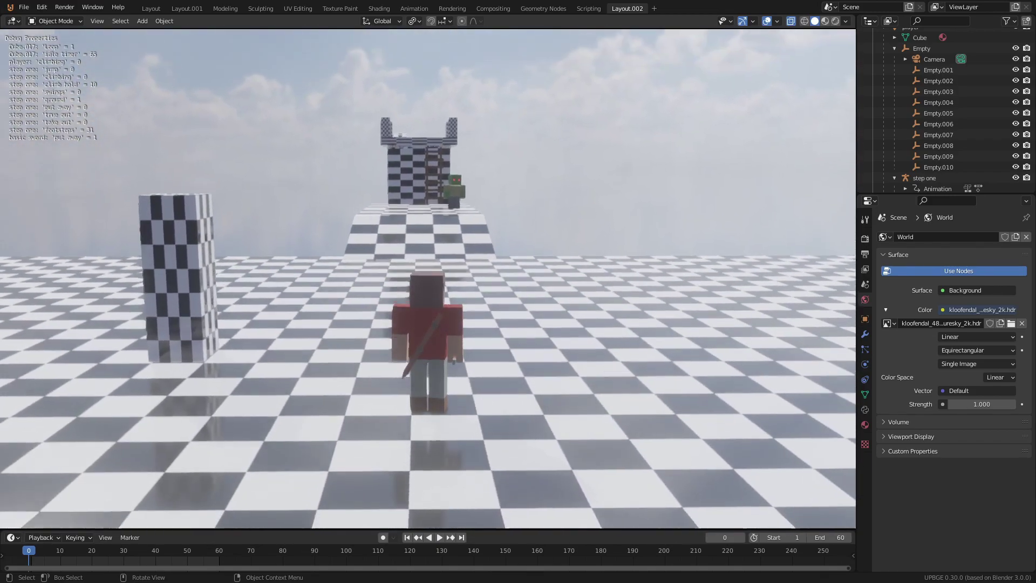
key(w)
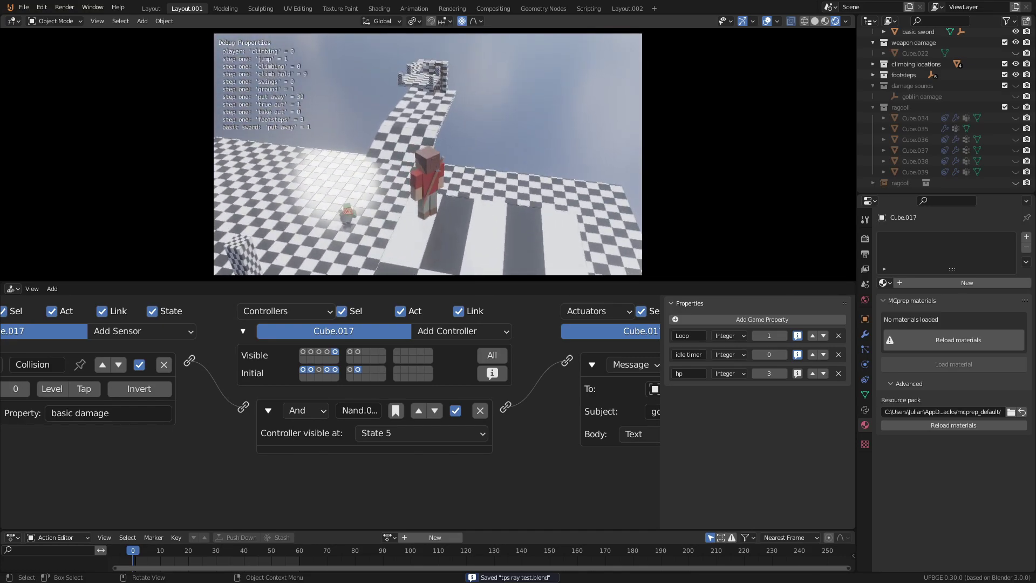
Step: Stop the game and select the goblin path 2 empty on the ramp to examine its game property
key(Escape)
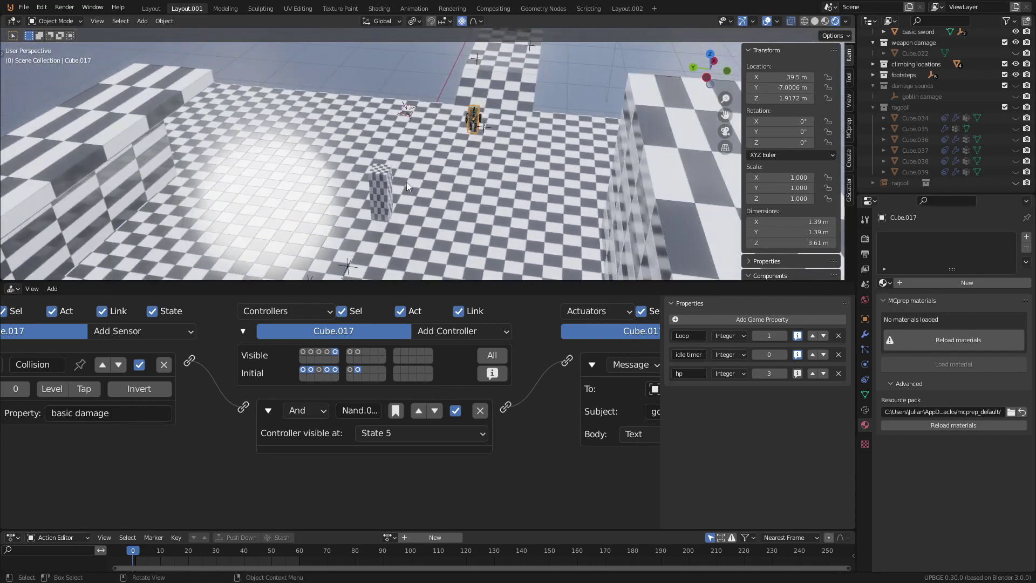
middle_drag(407, 183, 292, 210)
scroll(399, 183, up, 3)
shift+middle_drag(399, 183, 359, 193)
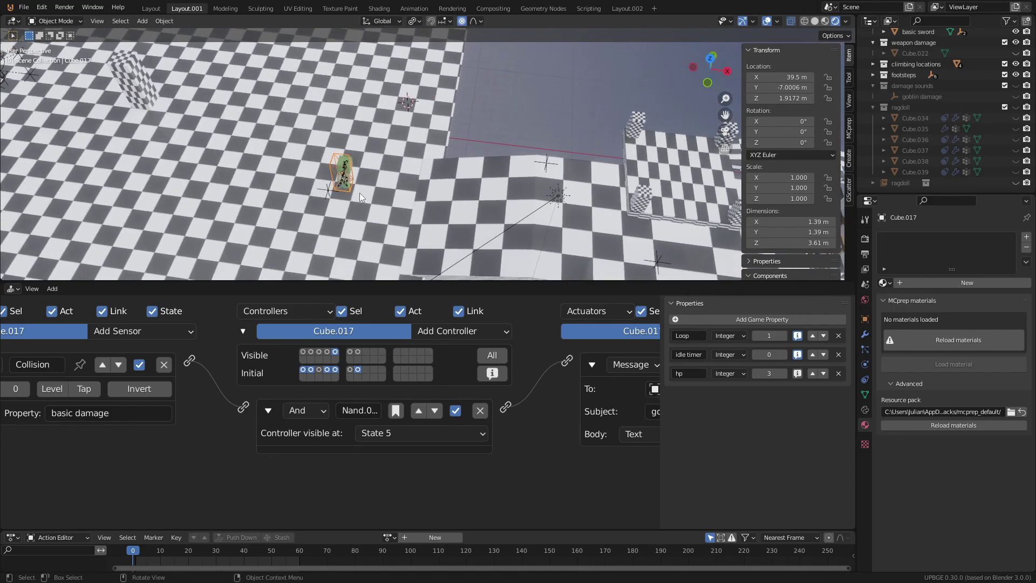
middle_drag(461, 165, 604, 215)
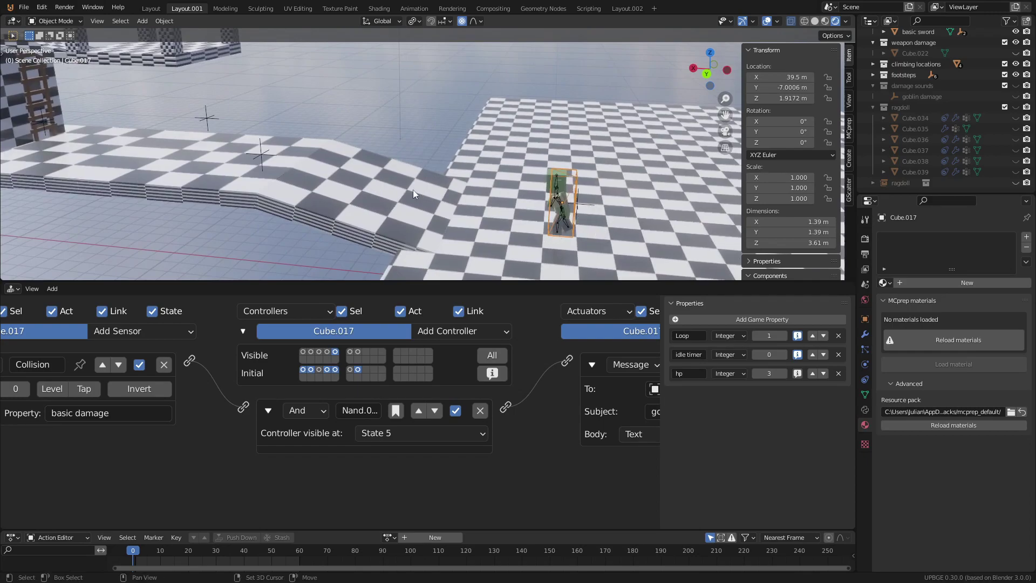
middle_drag(413, 190, 651, 197)
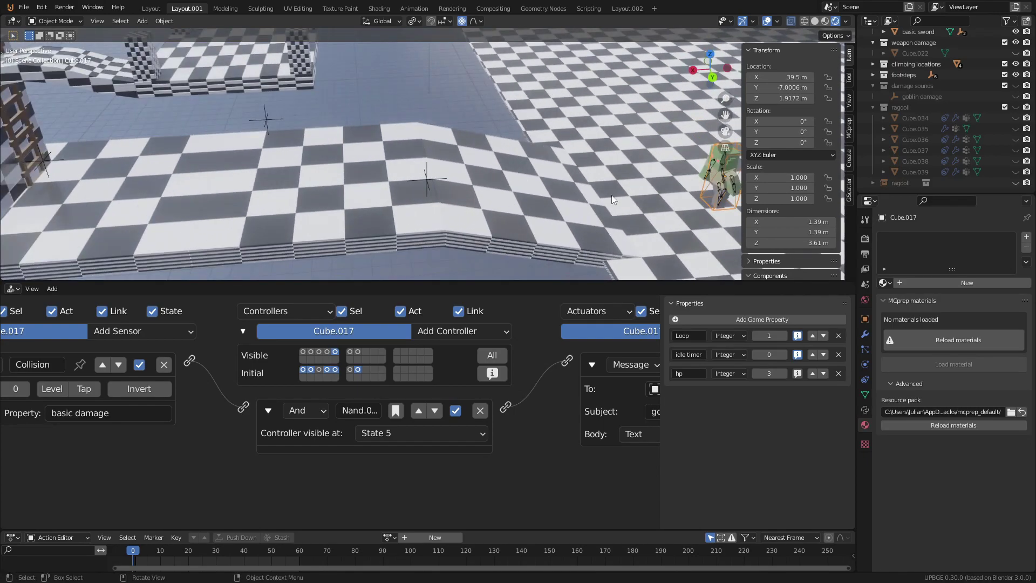
click(425, 179)
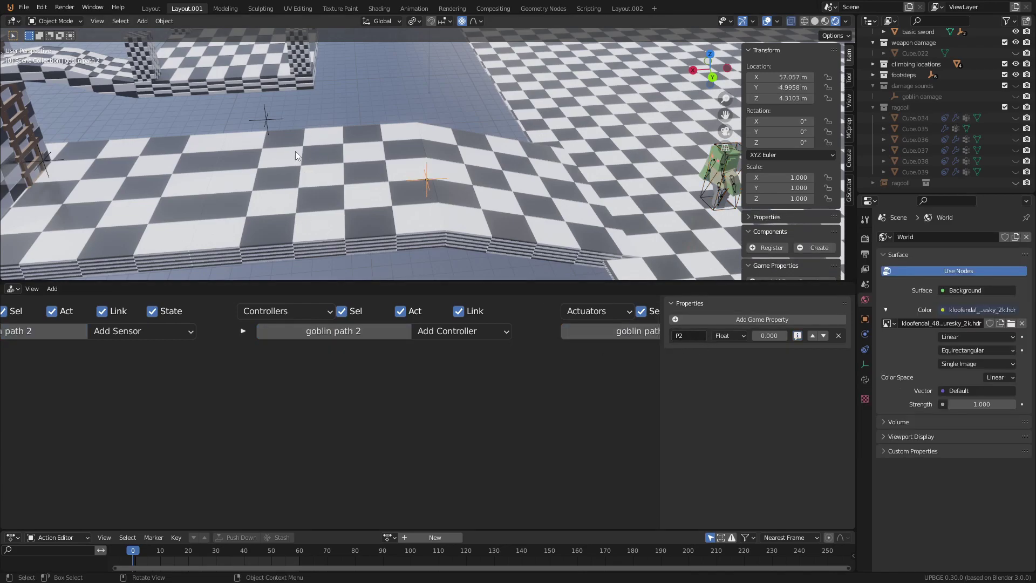
Step: Examine the goblin path 4_idle and goblin path 3 empties with their properties, and save the file
click(270, 125)
middle_drag(270, 124, 172, 213)
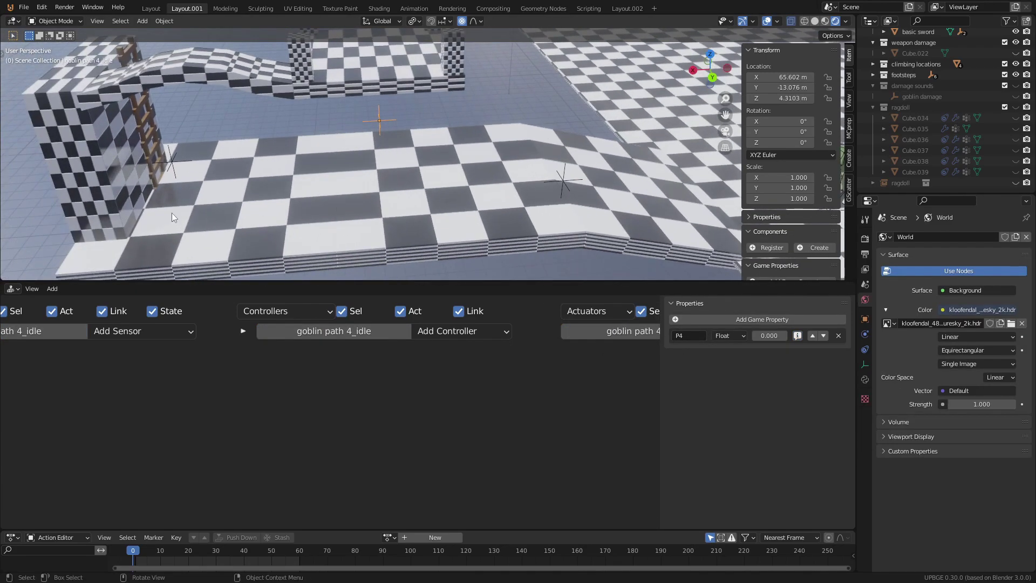
click(179, 171)
click(171, 163)
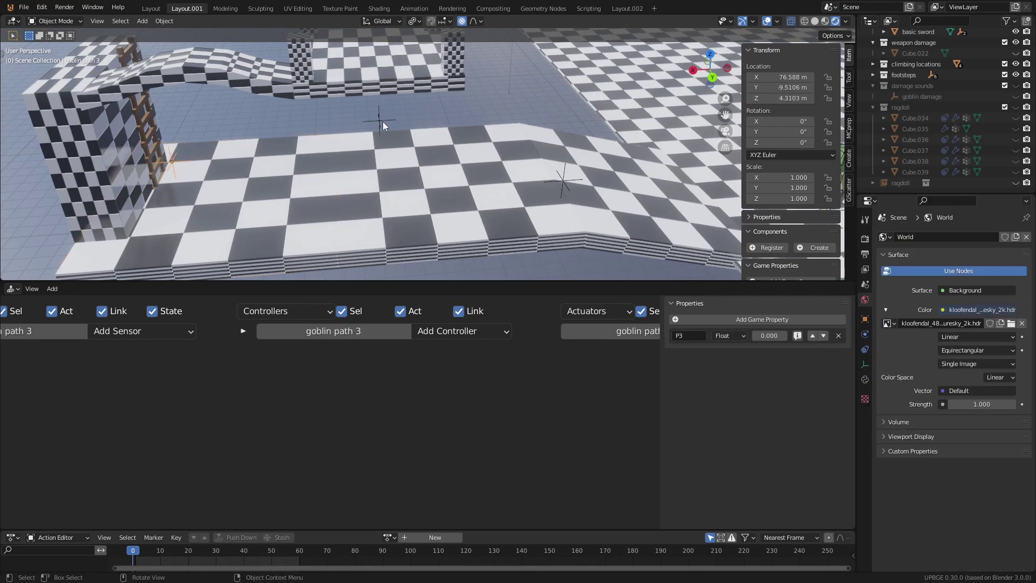
click(383, 121)
middle_drag(383, 122, 529, 199)
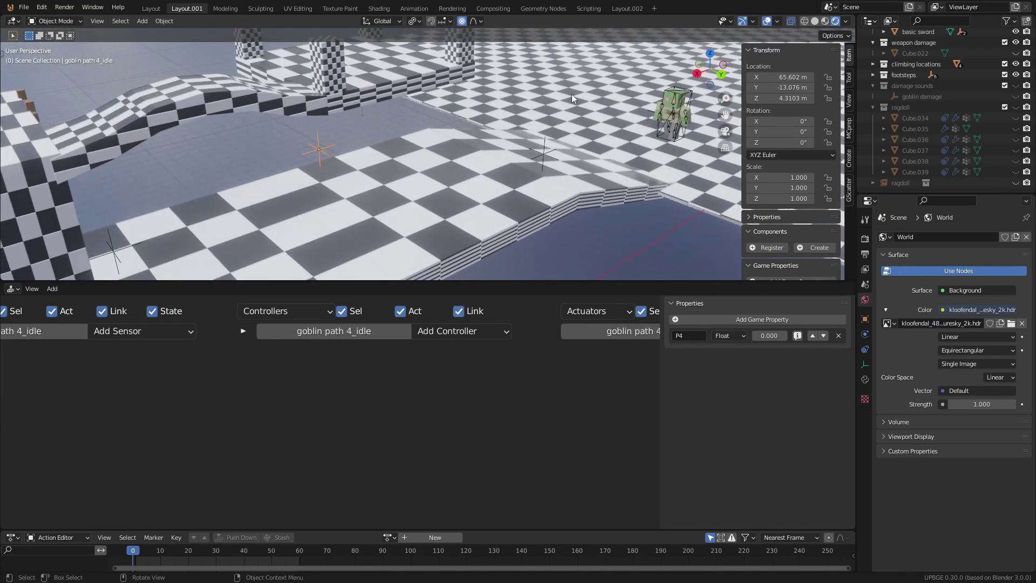
middle_drag(572, 94, 499, 205)
key(ctrl+s)
Step: Select the sword on the player's back and examine its message sensors, controllers and visibility actuators
click(372, 175)
scroll(499, 205, up, 4)
shift+middle_drag(545, 126, 502, 129)
scroll(483, 132, up, 2)
middle_drag(119, 440, 274, 428)
scroll(357, 438, down, 1)
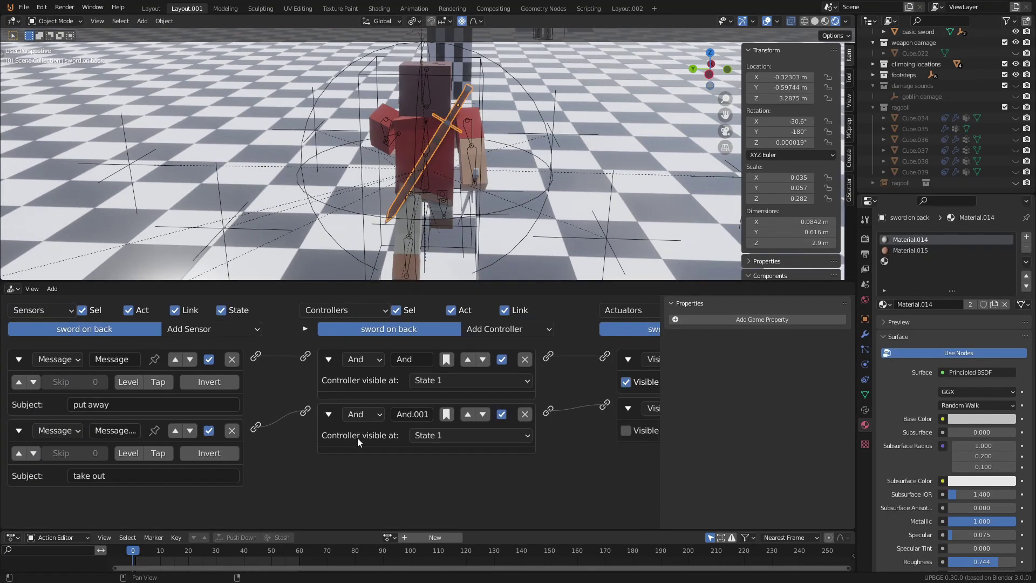
middle_drag(570, 432, 370, 419)
scroll(497, 146, up, 1)
Step: Select the basic sword in the player's hand and examine its take out and put away logic bricks
middle_drag(495, 145, 464, 234)
click(467, 229)
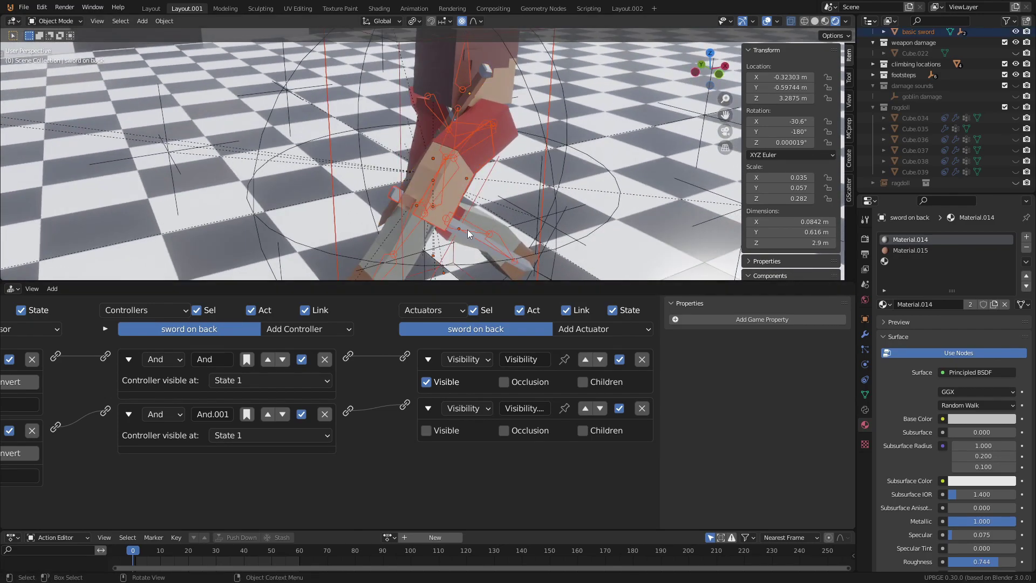
click(489, 240)
scroll(415, 388, down, 1)
middle_drag(416, 388, 491, 390)
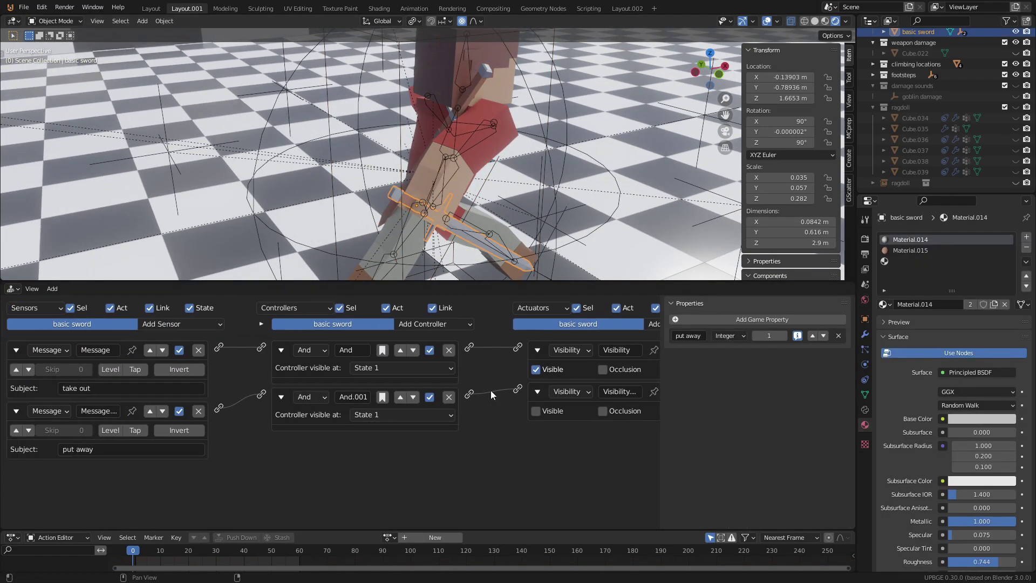
Step: Select the step one armature and show its state 4 logic bricks
middle_drag(526, 178, 519, 136)
click(470, 138)
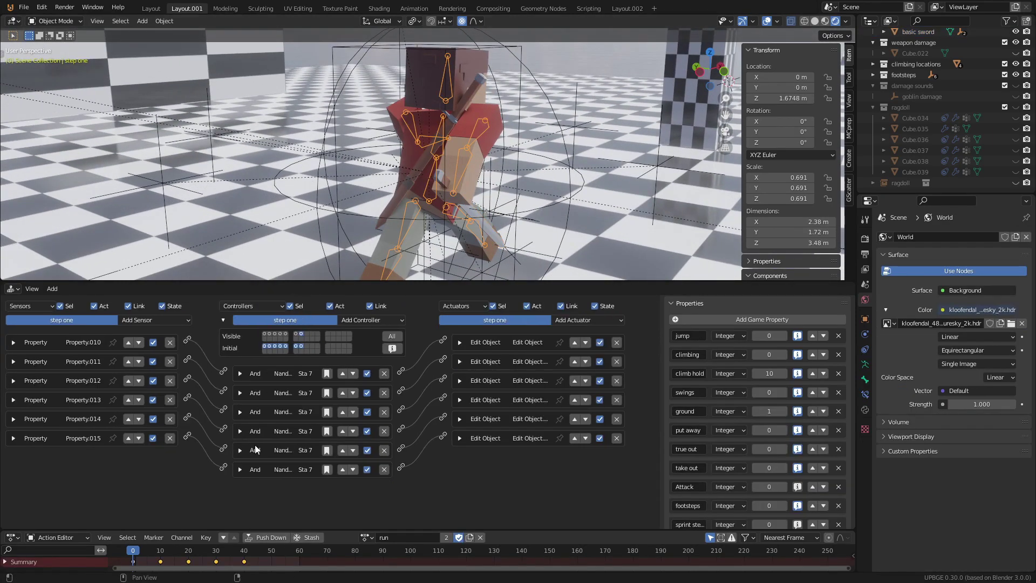
middle_drag(251, 396, 301, 381)
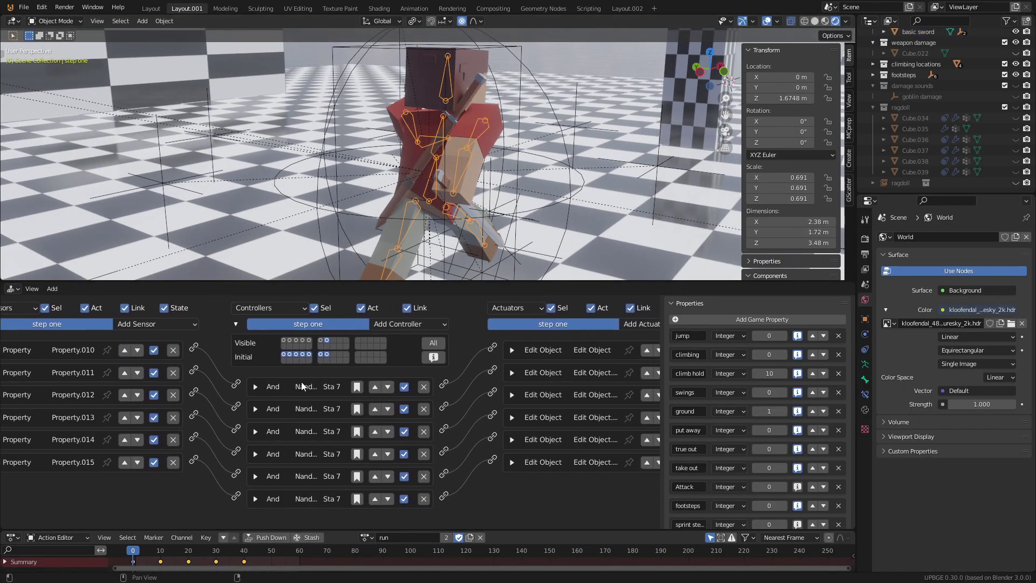
click(322, 341)
click(302, 339)
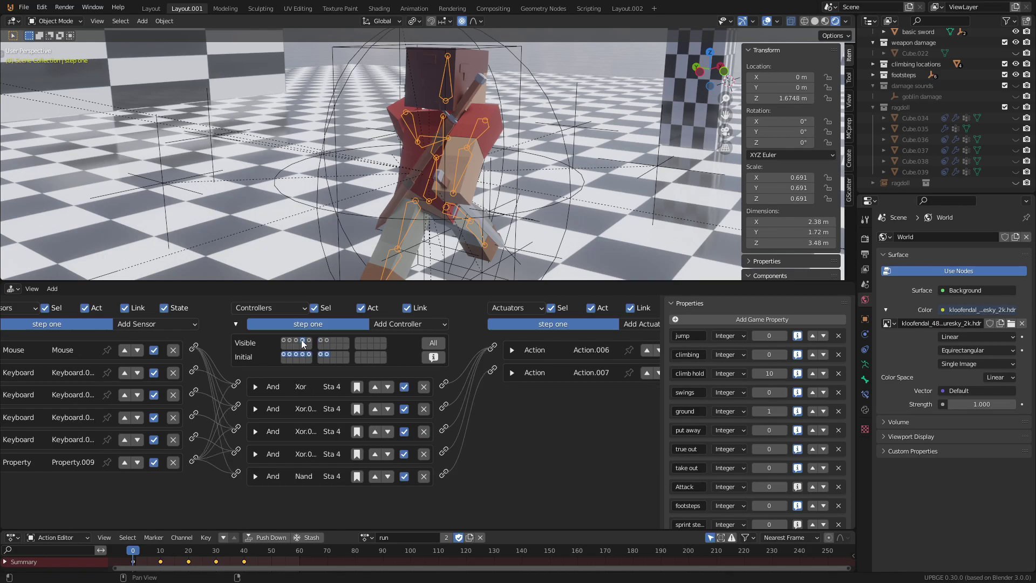
Step: Show the step one armature's state 3 logic bricks and examine the settings of its climbing Action actuator
click(311, 340)
click(301, 339)
click(295, 339)
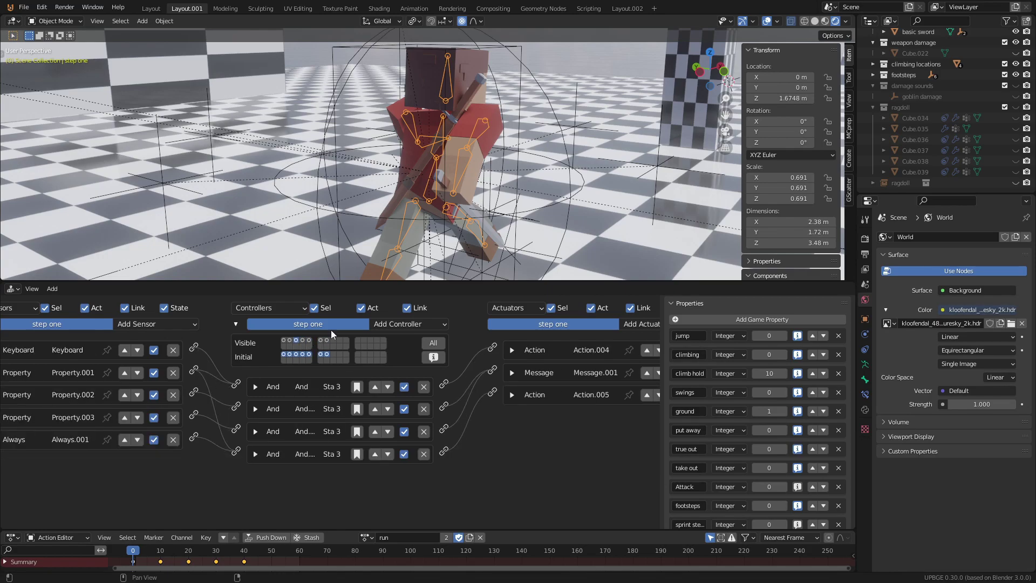
click(511, 394)
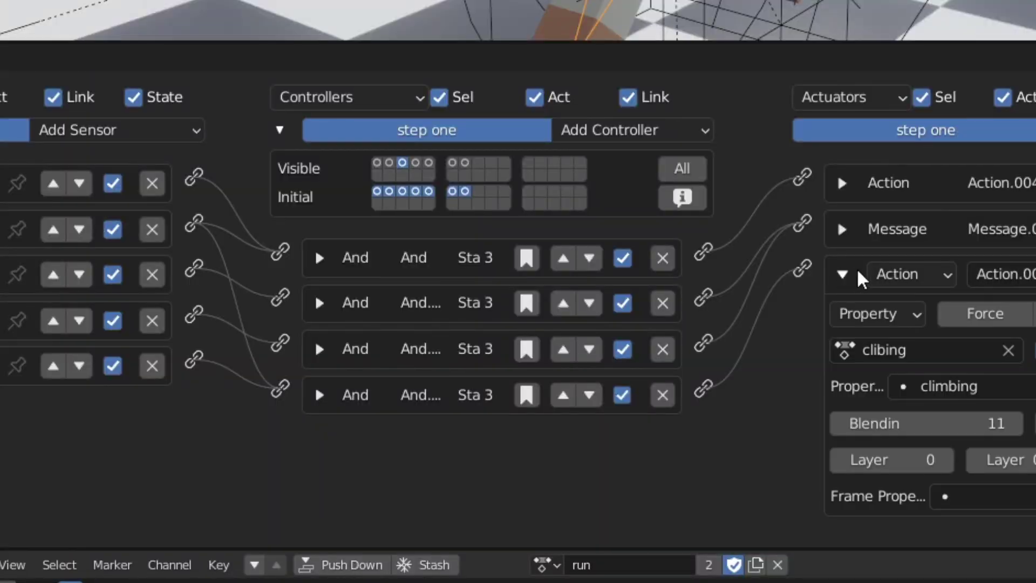
click(859, 273)
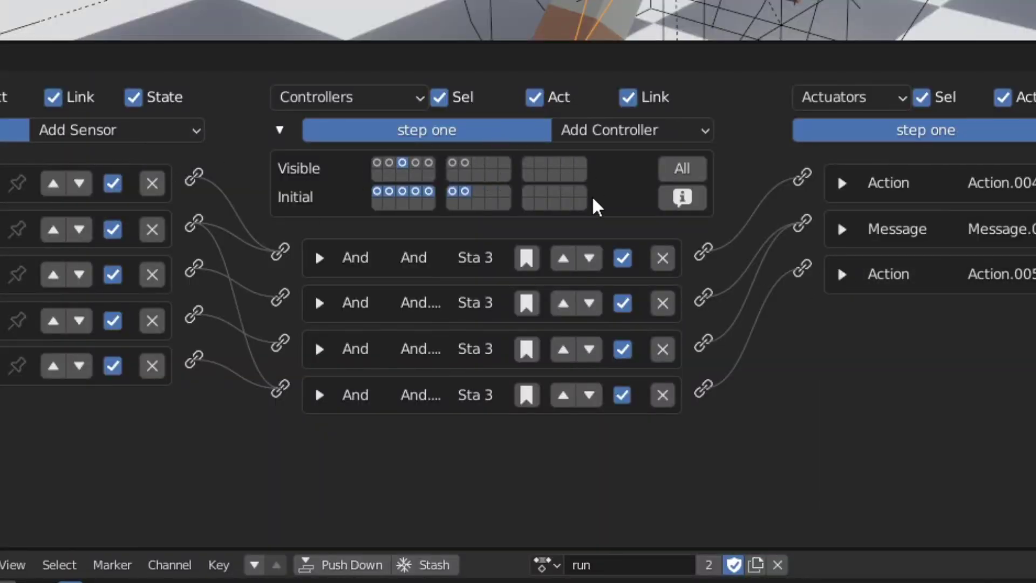
Step: Close the climbing Action actuator's settings and examine the player character from behind and above, up close
click(847, 276)
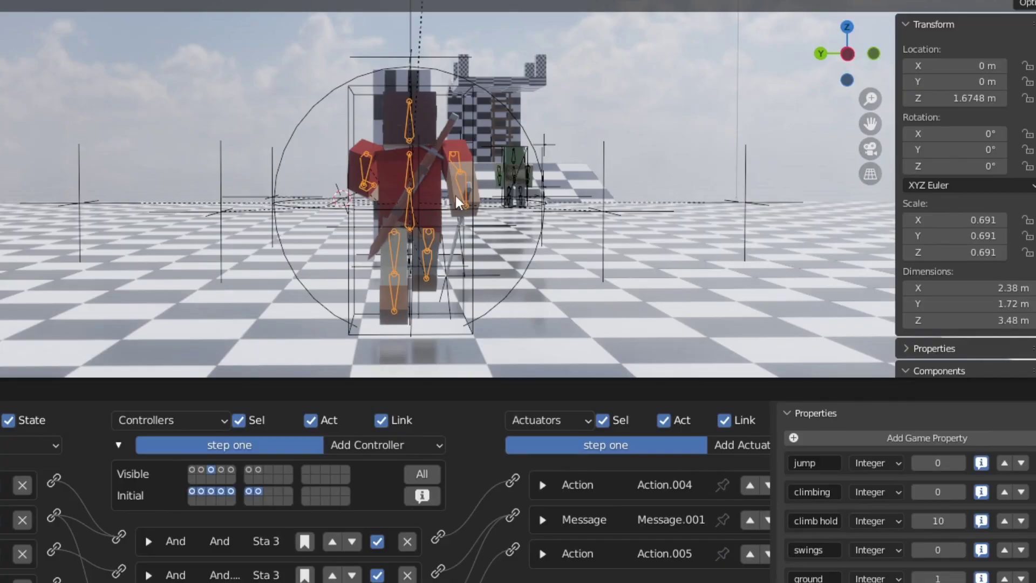
scroll(536, 189, down, 2)
middle_drag(549, 236, 562, 167)
scroll(377, 255, up, 3)
scroll(603, 216, down, 3)
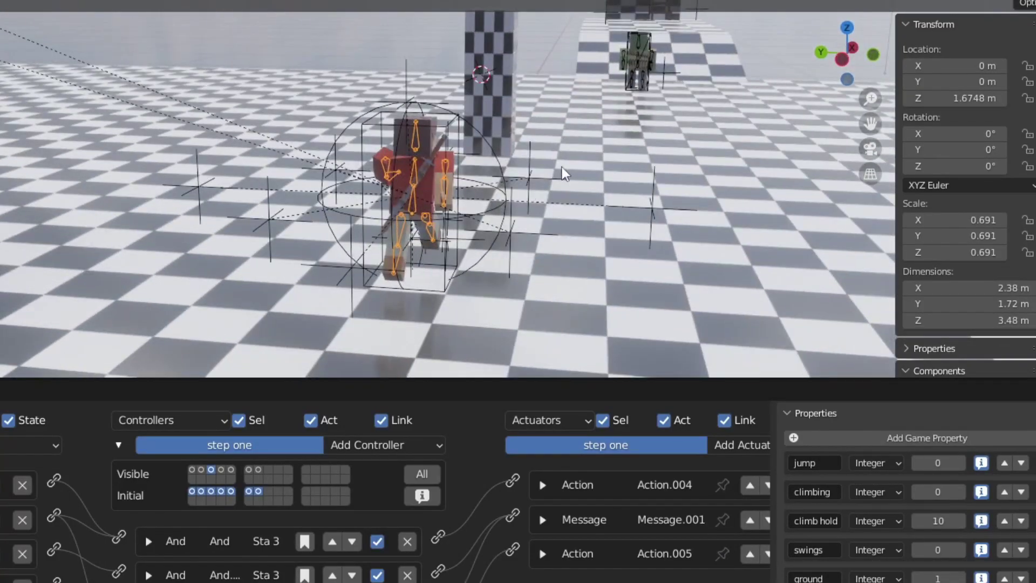
middle_drag(646, 103, 594, 135)
scroll(498, 78, up, 4)
Step: Reselect the step one armature on the player and review its state 3 logic bricks
click(489, 77)
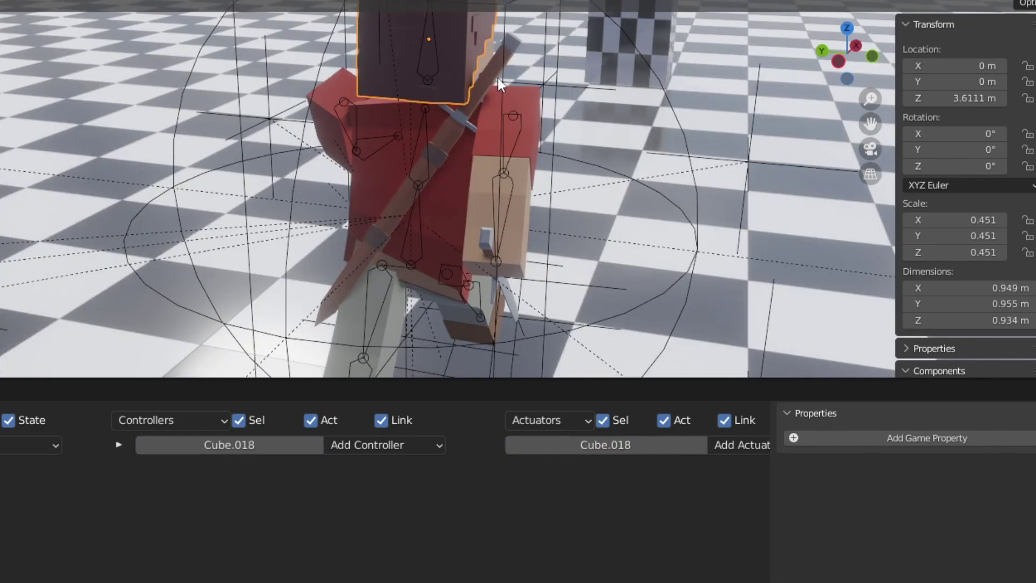
click(480, 97)
click(421, 226)
scroll(501, 536, down, 3)
scroll(501, 536, up, 3)
middle_drag(495, 534, 533, 532)
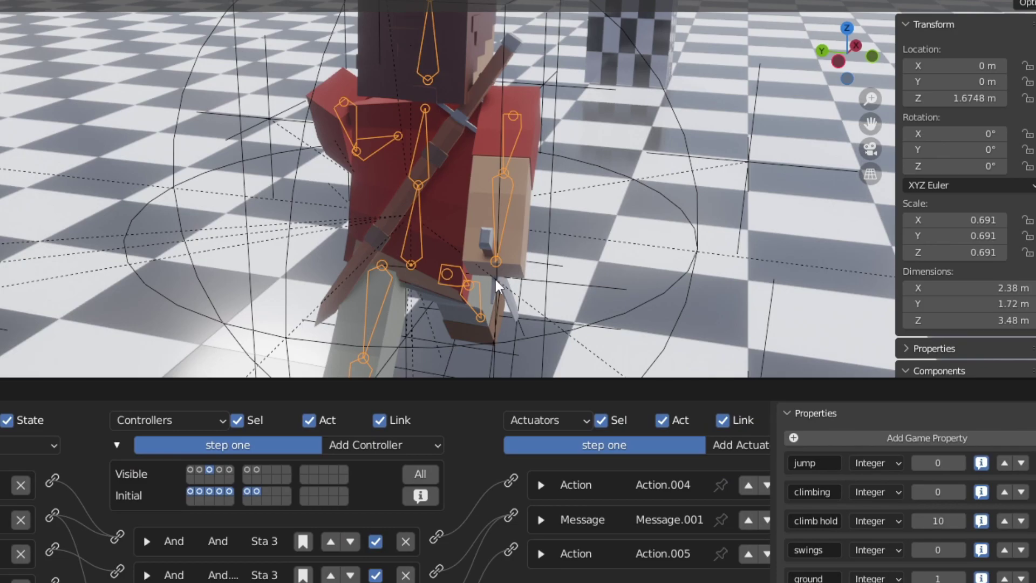
Step: Switch the viewport to the camera perspective and start the game
middle_drag(495, 280, 502, 243)
key(KP_0)
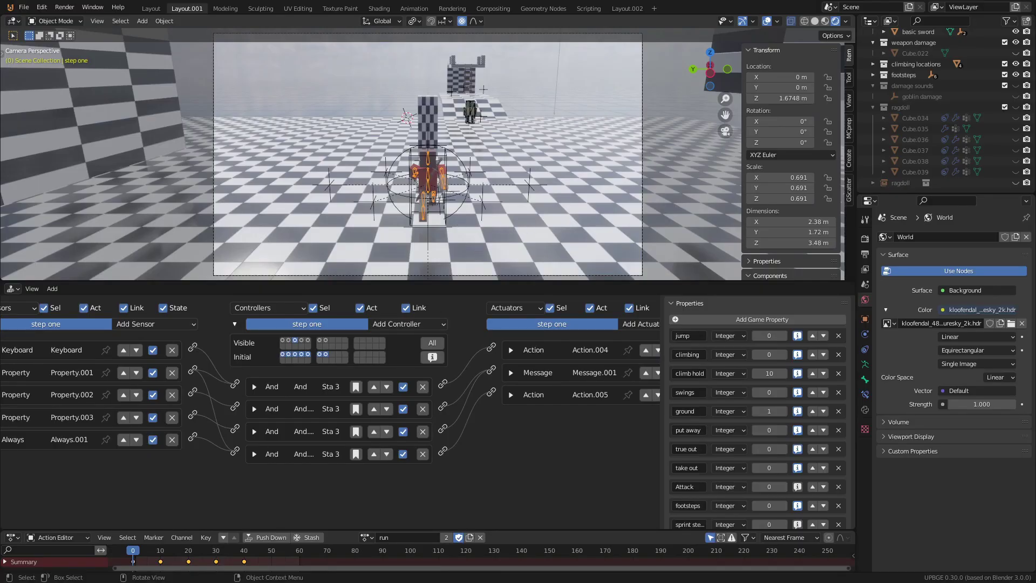
key(p)
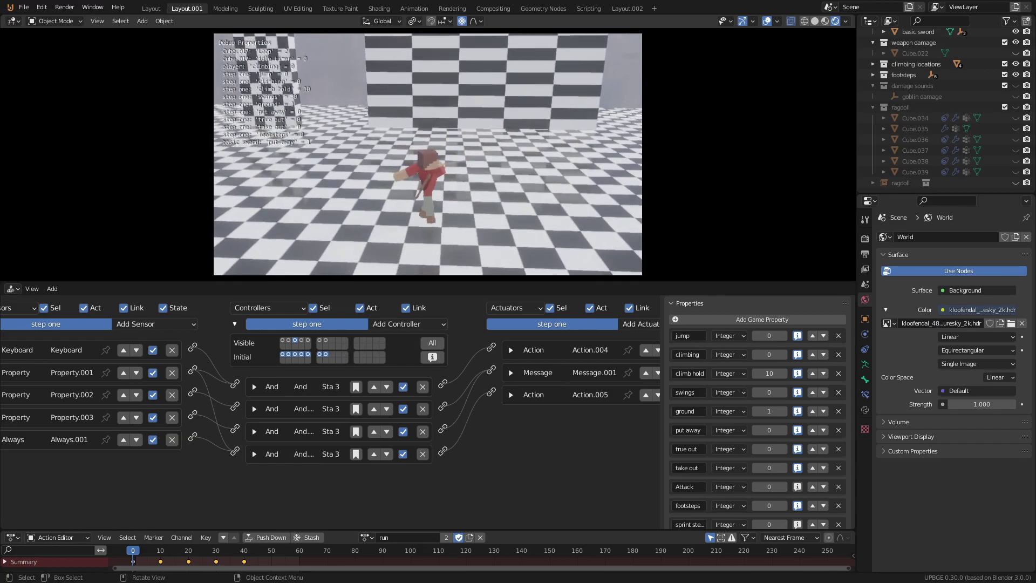